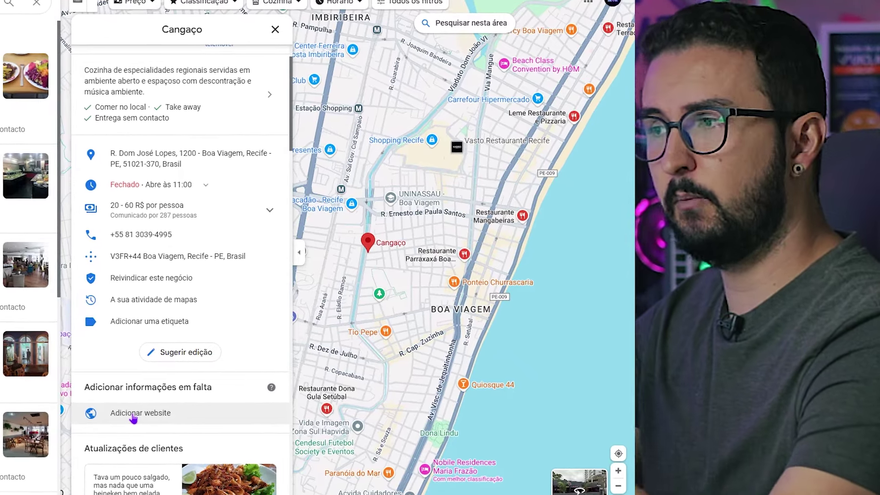
- Check Cangaço's Google Maps listing for its description, contact details and website
{"action": "scroll", "coordinate": [133, 420], "scroll_direction": "up", "scroll_amount": 5}
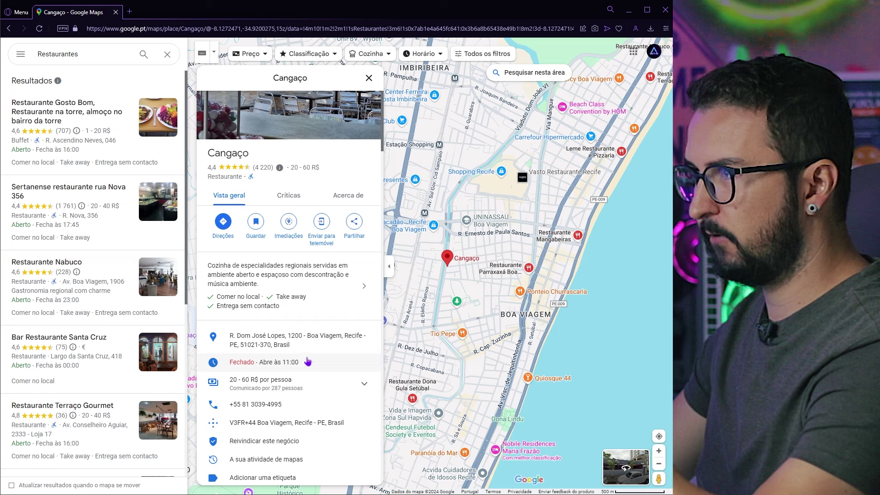
{"action": "scroll", "coordinate": [303, 365], "scroll_direction": "up", "scroll_amount": 1}
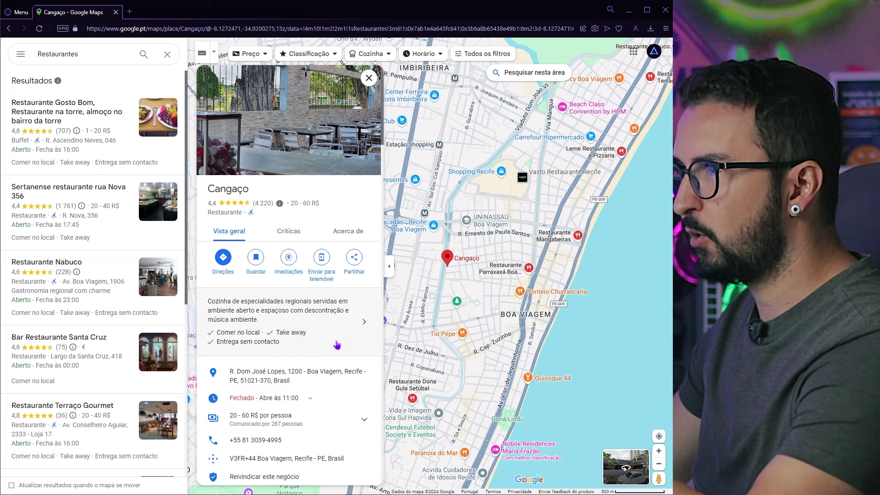
{"action": "scroll", "coordinate": [333, 346], "scroll_direction": "down", "scroll_amount": 1}
{"action": "scroll", "coordinate": [333, 338], "scroll_direction": "down", "scroll_amount": 1}
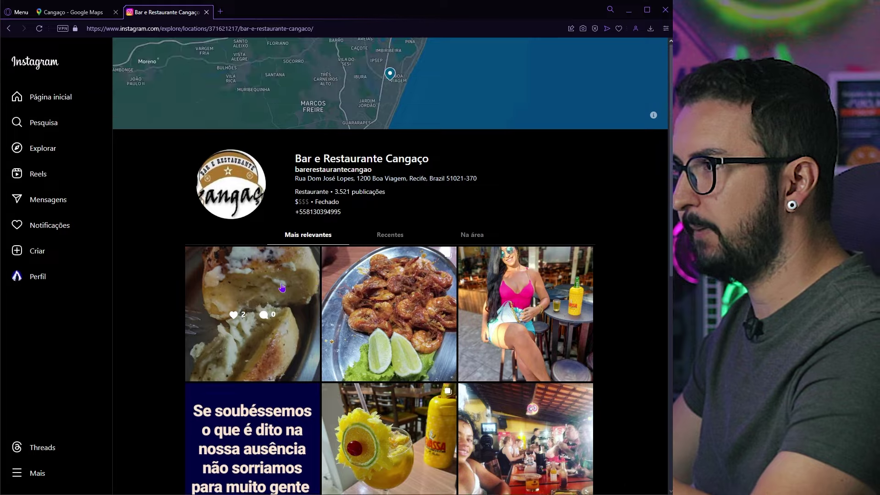
- Open the garlic bread post on the Bar e Restaurante Cangaço Instagram location page, check its location tag and close it
{"action": "left_click", "coordinate": [294, 261]}
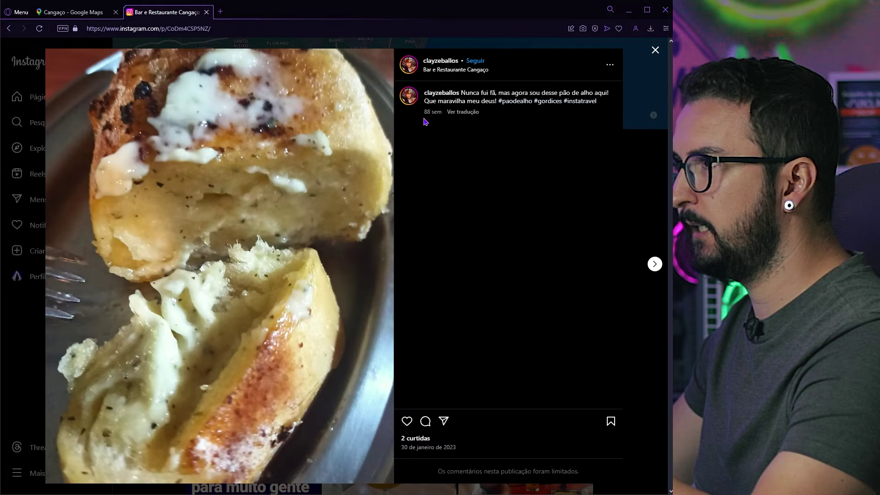
{"action": "left_click", "coordinate": [446, 70]}
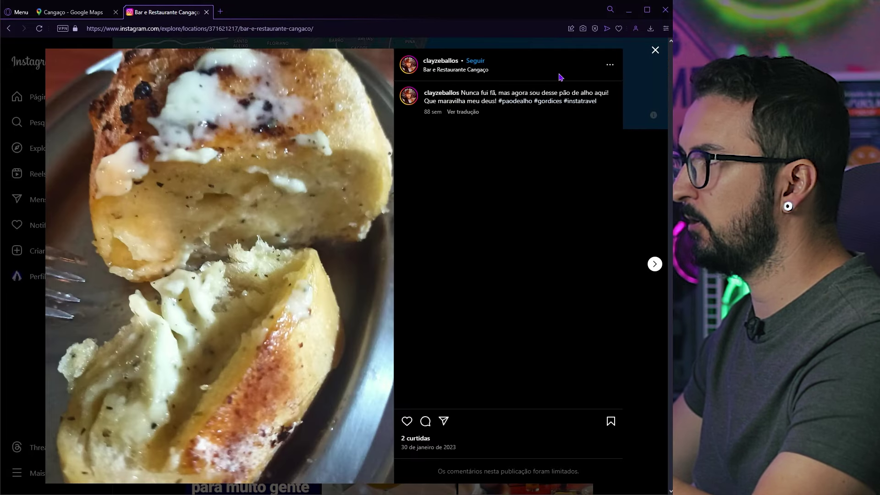
{"action": "left_click", "coordinate": [655, 51]}
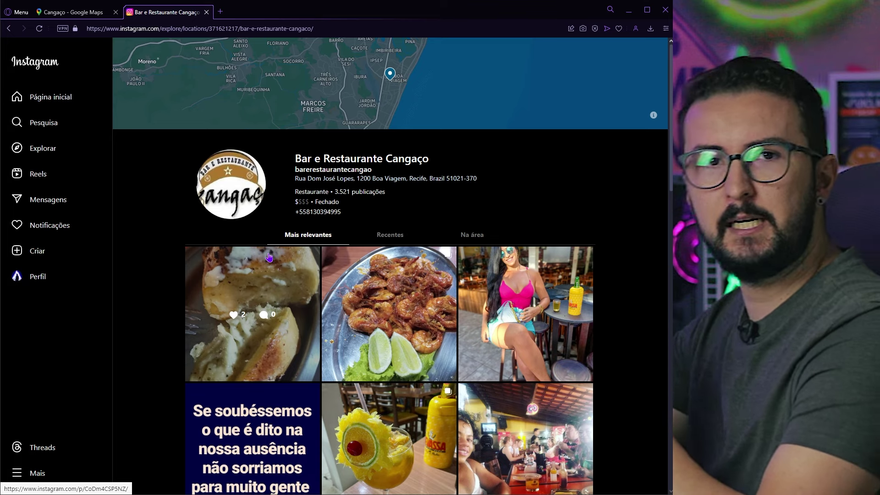
- Browse the photo grid of the restaurant's Instagram location page and return to its beginning
{"action": "scroll", "coordinate": [301, 277], "scroll_direction": "down", "scroll_amount": 4}
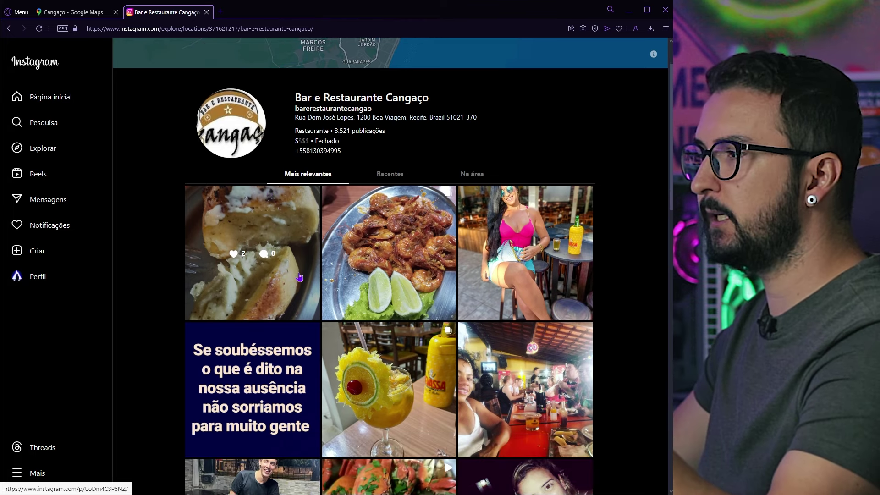
{"action": "scroll", "coordinate": [304, 277], "scroll_direction": "down", "scroll_amount": 15}
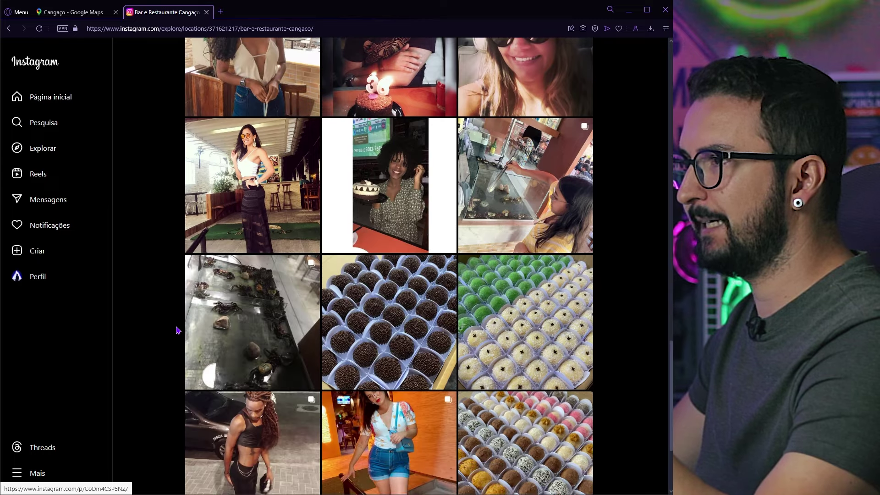
{"action": "scroll", "coordinate": [177, 330], "scroll_direction": "down", "scroll_amount": 10}
{"action": "key", "text": "Home"}
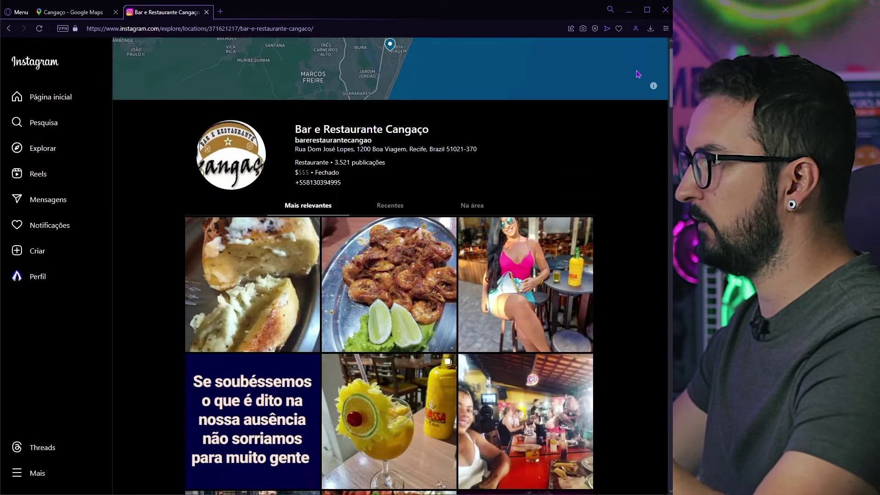
- In Excel, append "não tem instagram," to Cangaço's note under Outras informações in cell F3
{"action": "left_click", "coordinate": [72, 18]}
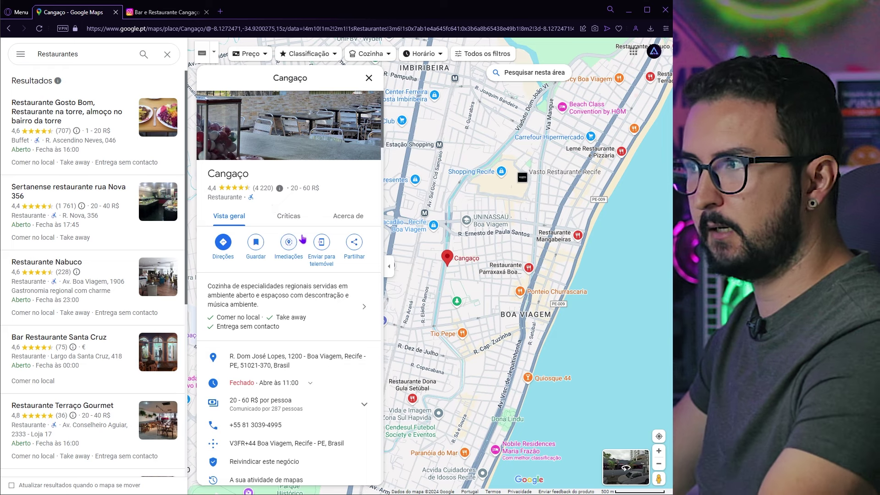
{"action": "mouse_move", "coordinate": [294, 429]}
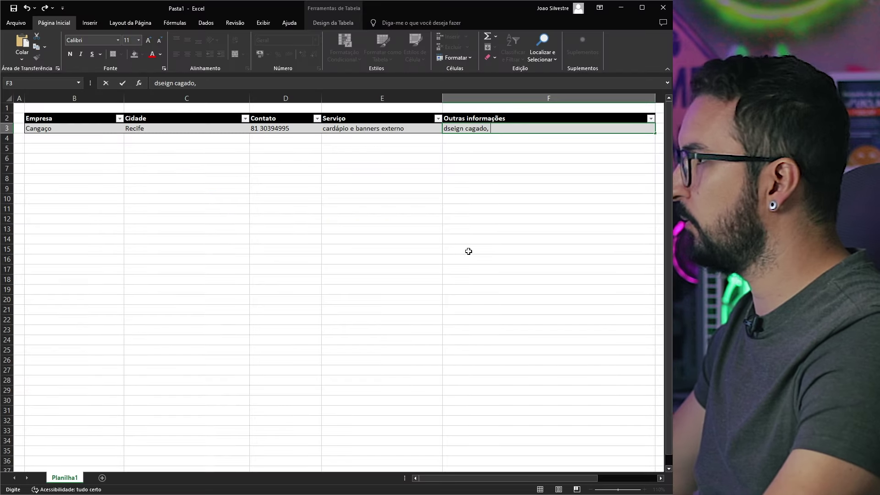
{"action": "type", "text": "não tem instagram"}
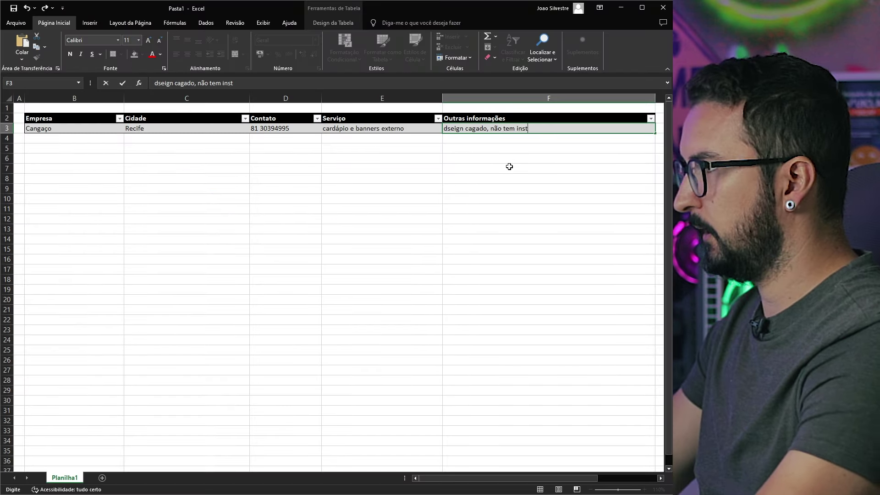
{"action": "key", "text": "Return"}
{"action": "left_click", "coordinate": [557, 129]}
{"action": "double_click", "coordinate": [557, 130]}
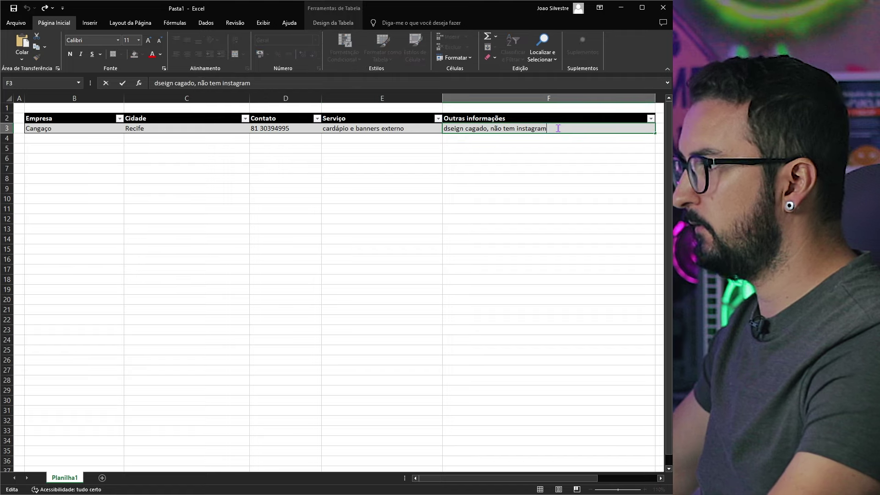
{"action": "type", "text": ","}
- Switch to Google Maps and read Cangaço's customer reviews for opinions on food, service and prices, returning to the overview
{"action": "key", "text": "alt+Tab"}
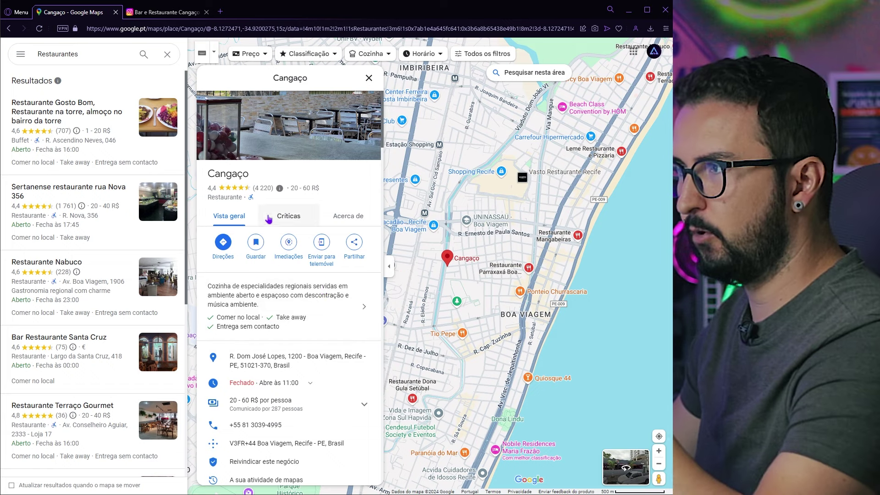
{"action": "left_click", "coordinate": [281, 220]}
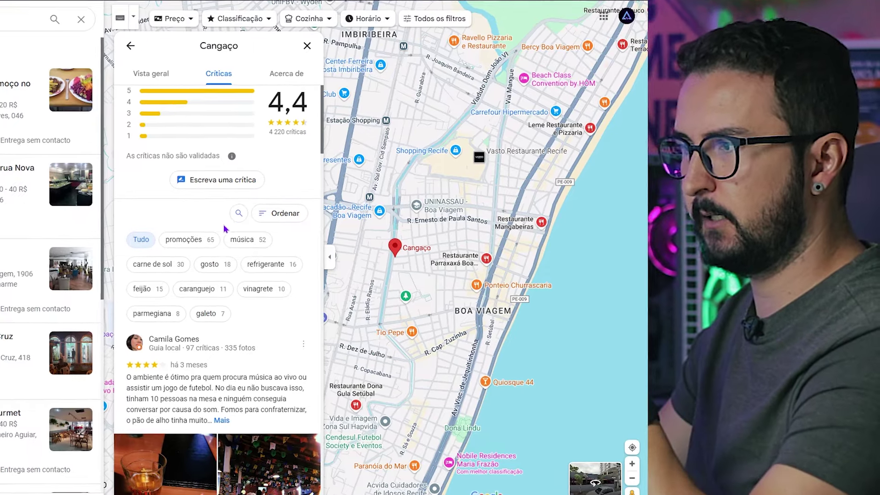
{"action": "scroll", "coordinate": [320, 143], "scroll_direction": "down", "scroll_amount": 1}
{"action": "scroll", "coordinate": [307, 139], "scroll_direction": "down", "scroll_amount": 3}
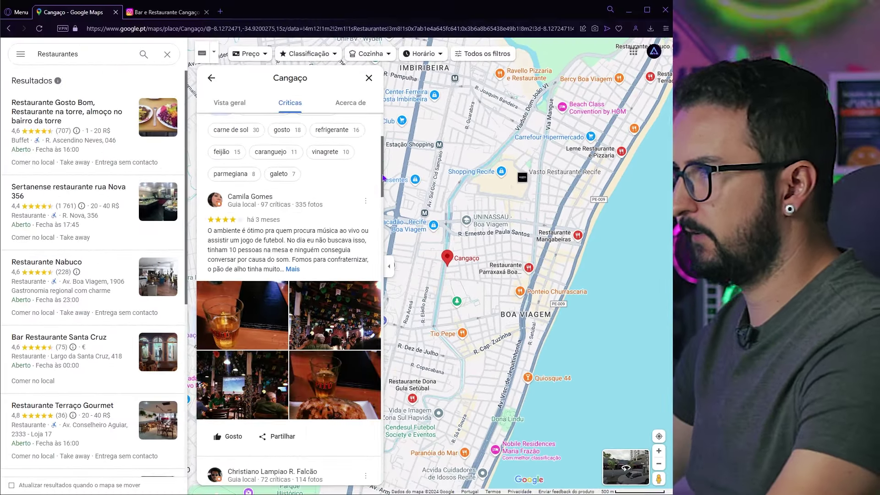
{"action": "left_click_drag", "start_coordinate": [384, 173], "coordinate": [390, 267]}
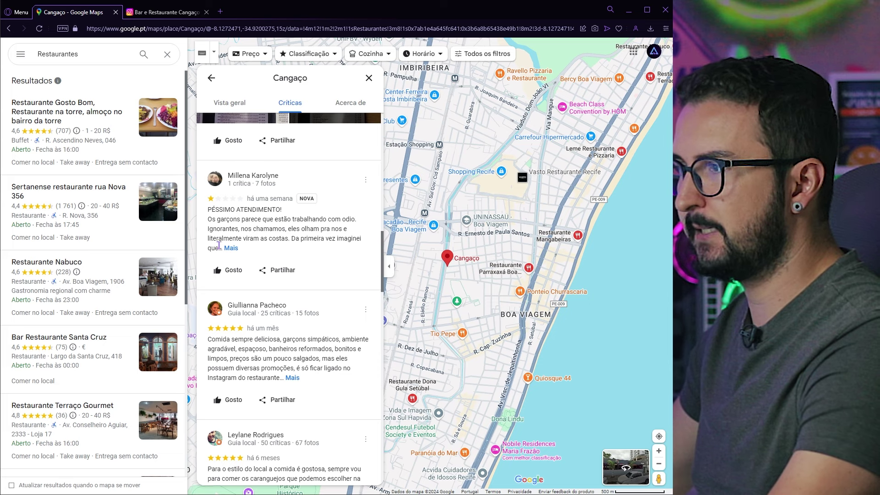
{"action": "scroll", "coordinate": [322, 308], "scroll_direction": "down", "scroll_amount": 10}
{"action": "scroll", "coordinate": [323, 307], "scroll_direction": "down", "scroll_amount": 3}
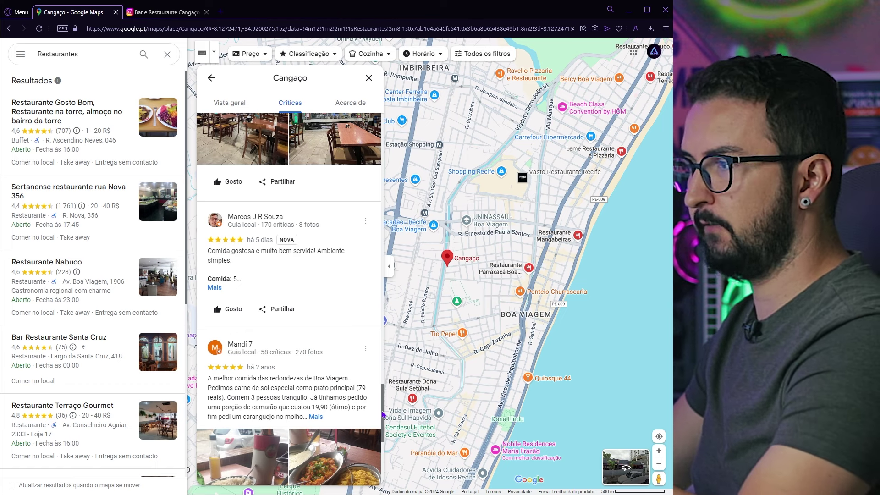
{"action": "left_click_drag", "start_coordinate": [383, 414], "coordinate": [385, 458]}
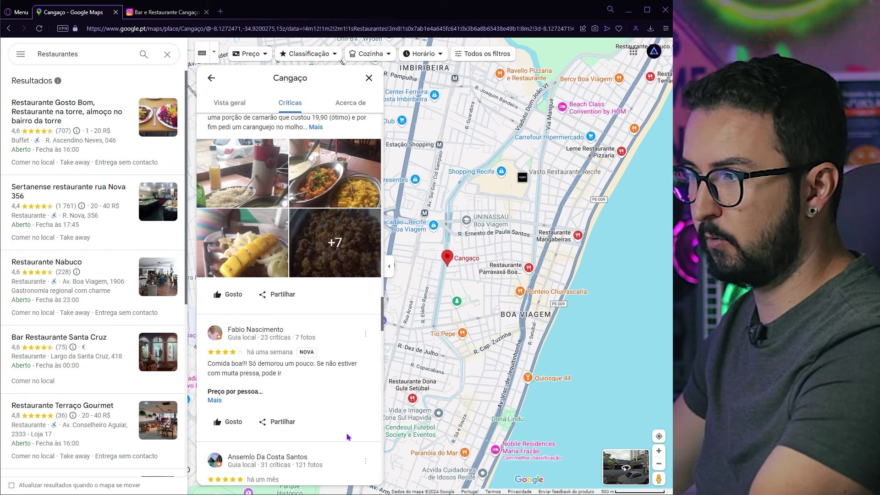
{"action": "scroll", "coordinate": [331, 419], "scroll_direction": "down", "scroll_amount": 1}
{"action": "scroll", "coordinate": [332, 420], "scroll_direction": "down", "scroll_amount": 1}
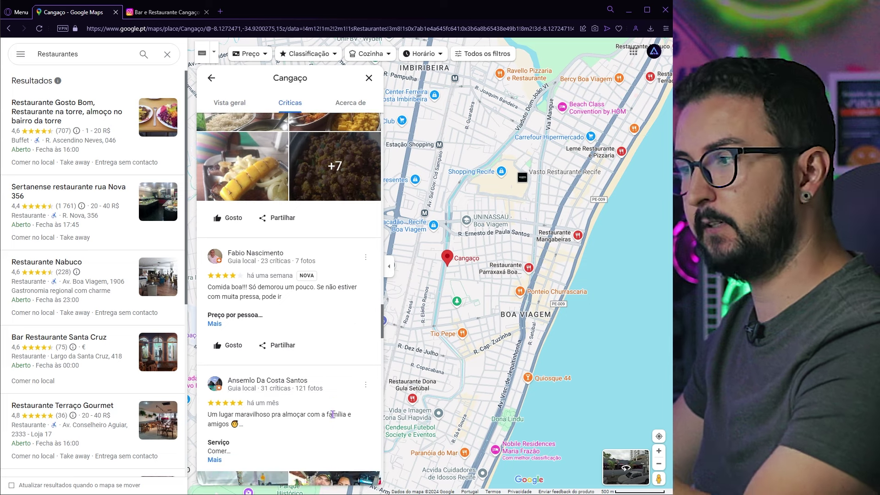
{"action": "scroll", "coordinate": [338, 421], "scroll_direction": "down", "scroll_amount": 2}
{"action": "scroll", "coordinate": [338, 420], "scroll_direction": "down", "scroll_amount": 8}
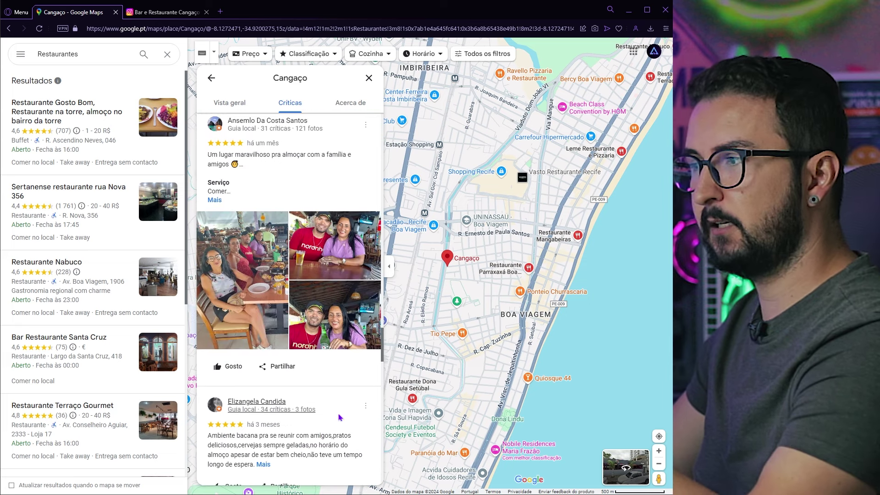
{"action": "scroll", "coordinate": [337, 410], "scroll_direction": "down", "scroll_amount": 2}
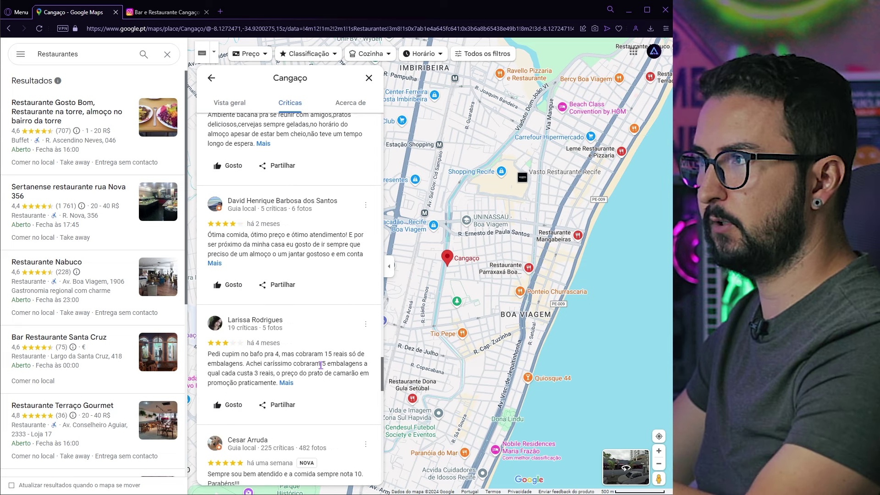
{"action": "left_click", "coordinate": [212, 78]}
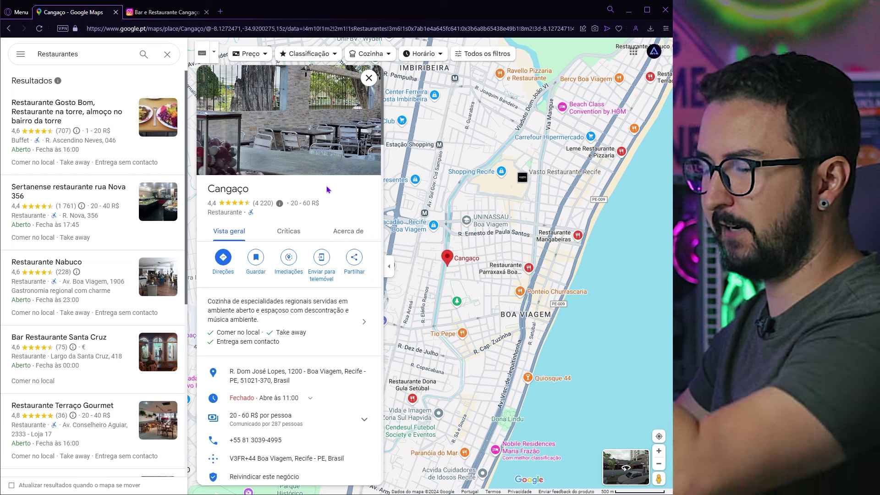
- Switch to Excel and append "comentarios positivos" to Cangaço's note under Outras informações
{"action": "key", "text": "alt+Tab"}
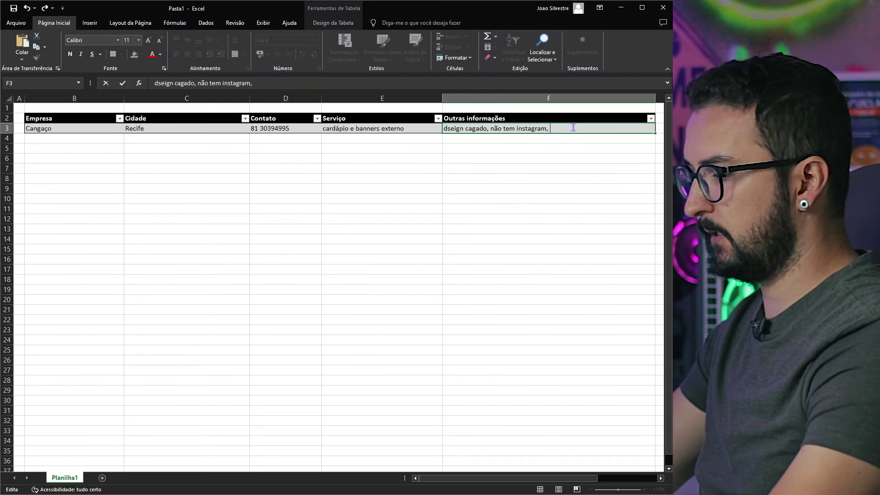
{"action": "type", "text": "comentarios positivos"}
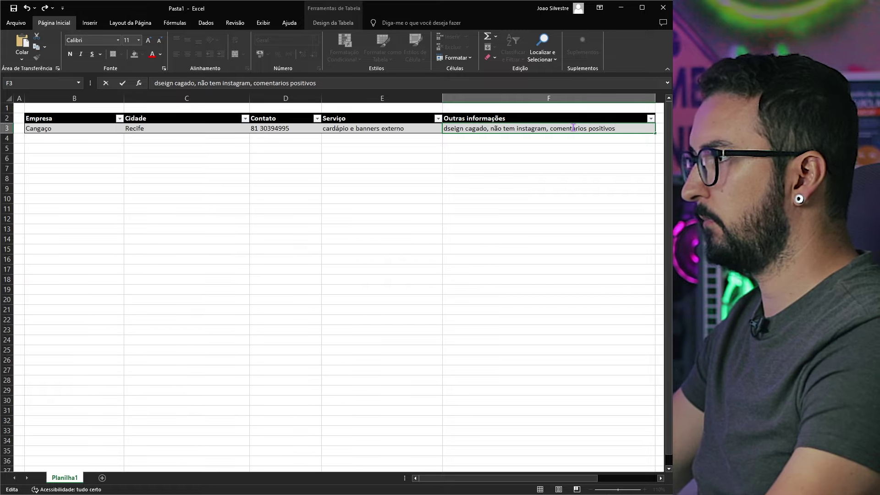
{"action": "key", "text": "alt+Tab"}
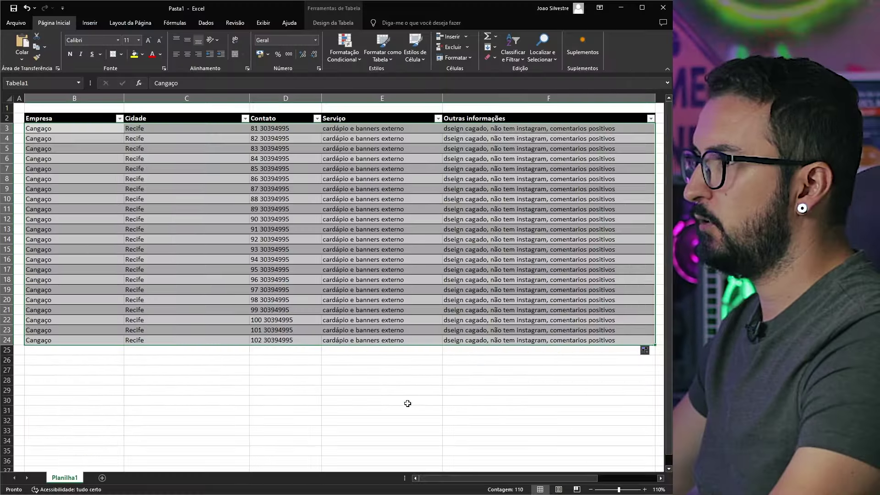
{"action": "left_click", "coordinate": [403, 401]}
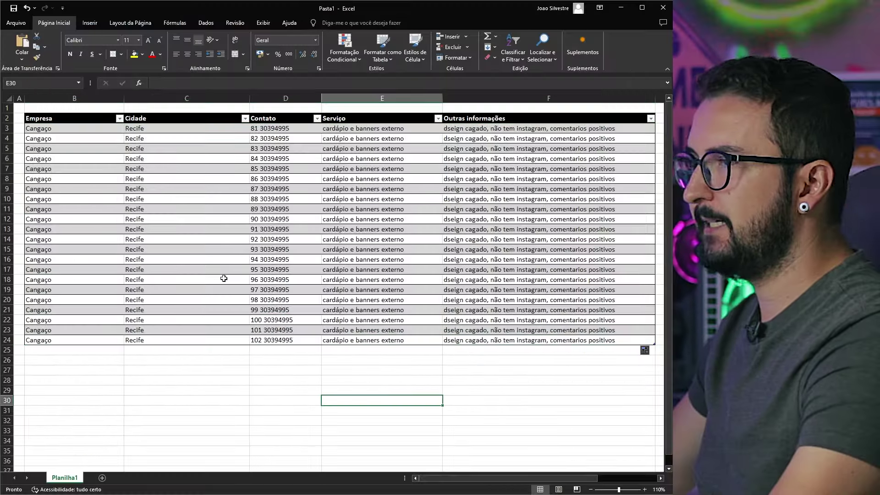
{"action": "left_click", "coordinate": [135, 189]}
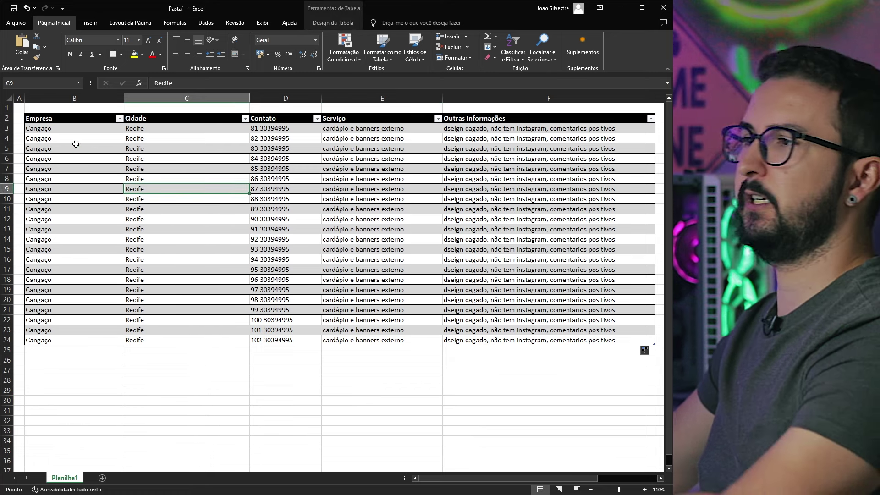
{"action": "left_click", "coordinate": [74, 130]}
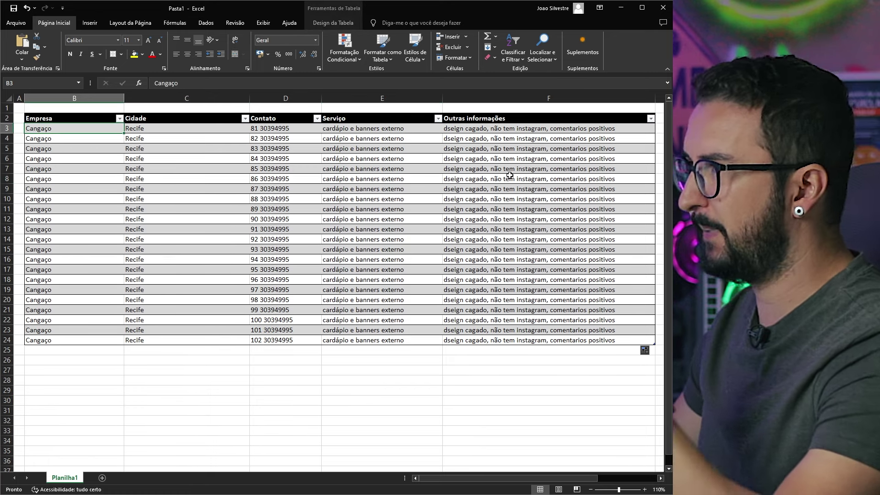
{"action": "left_click", "coordinate": [388, 151]}
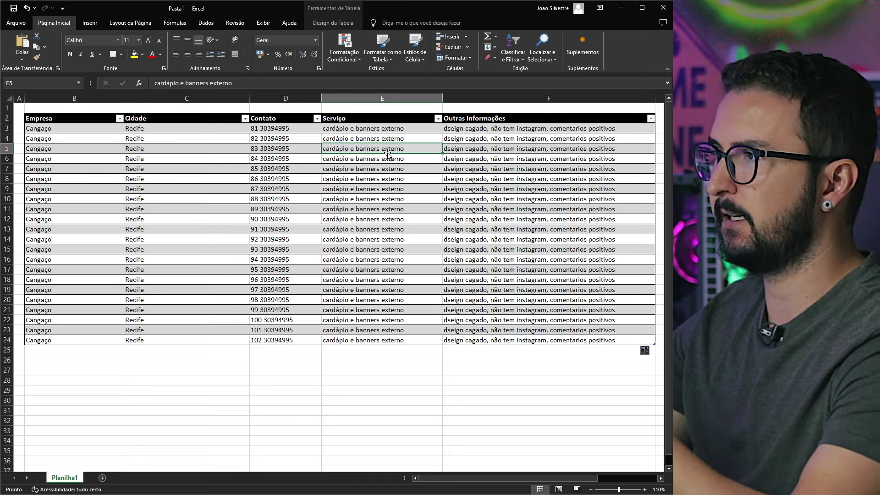
{"action": "left_click", "coordinate": [526, 131]}
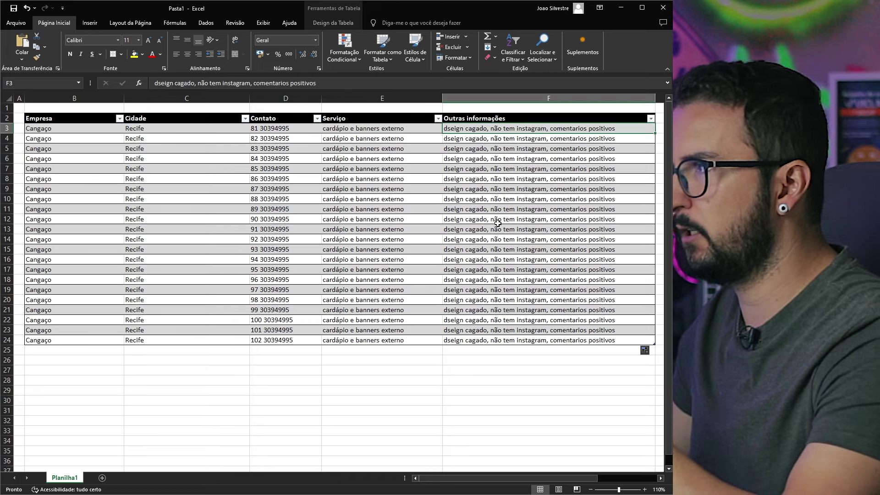